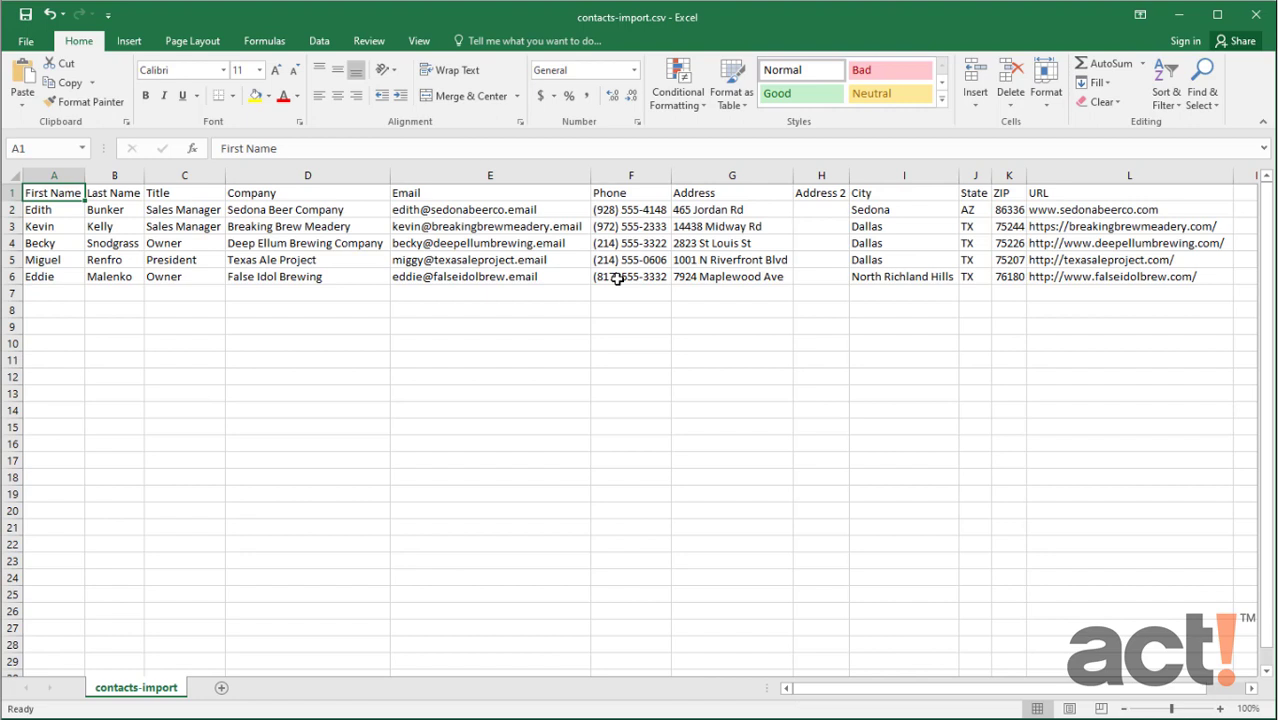
# - Save the spreadsheet with its header row as contacts-import.csv in CSV (Comma delimited) format on the Desktop
pyautogui.click(11, 193)
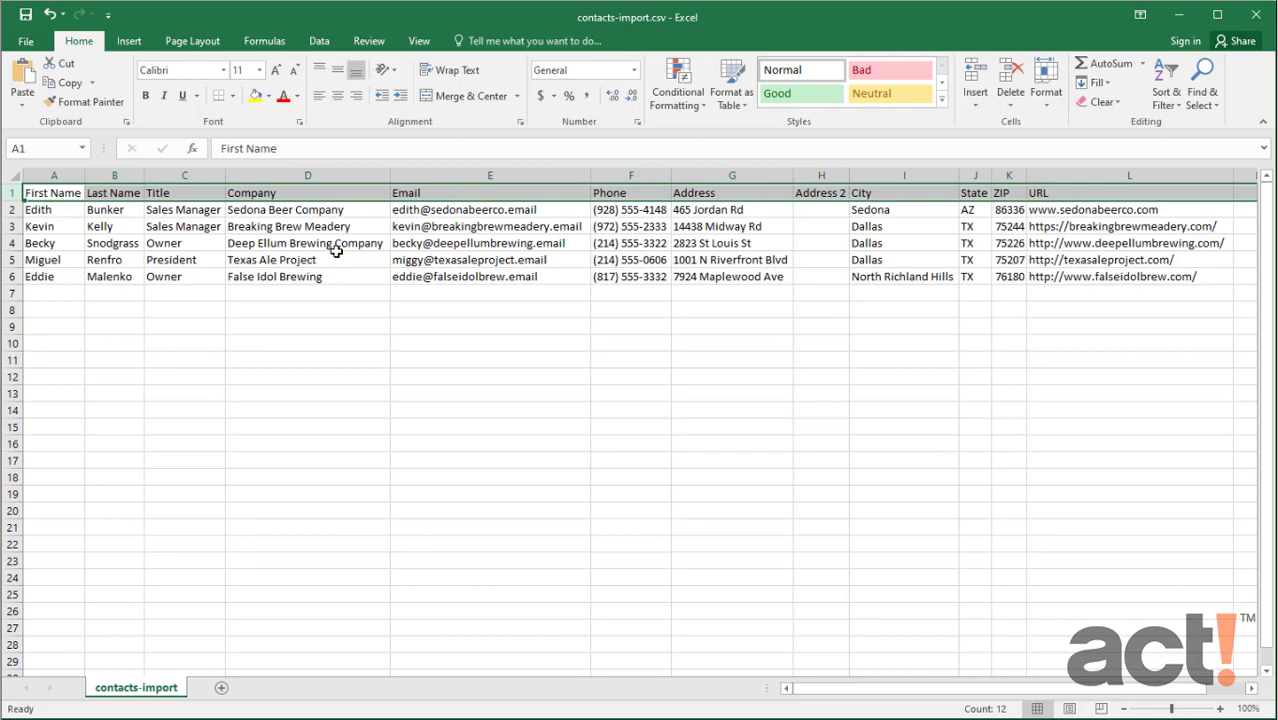
pyautogui.click(27, 42)
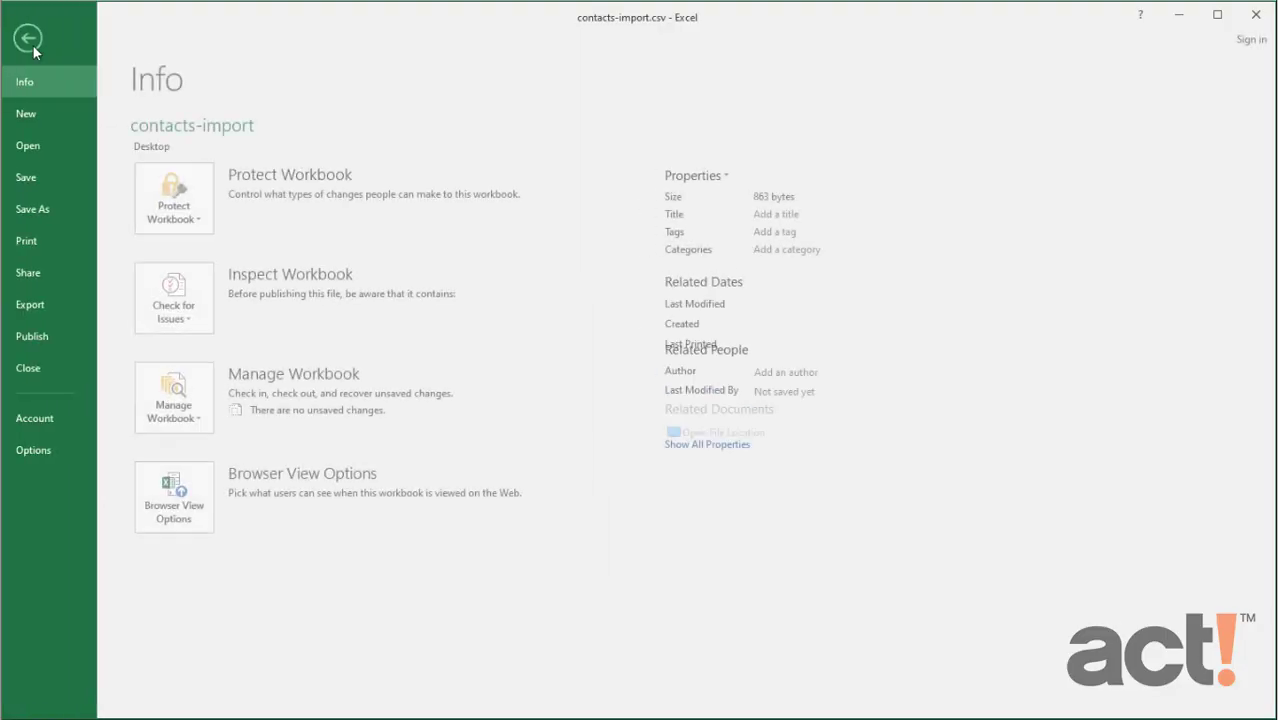
pyautogui.click(62, 209)
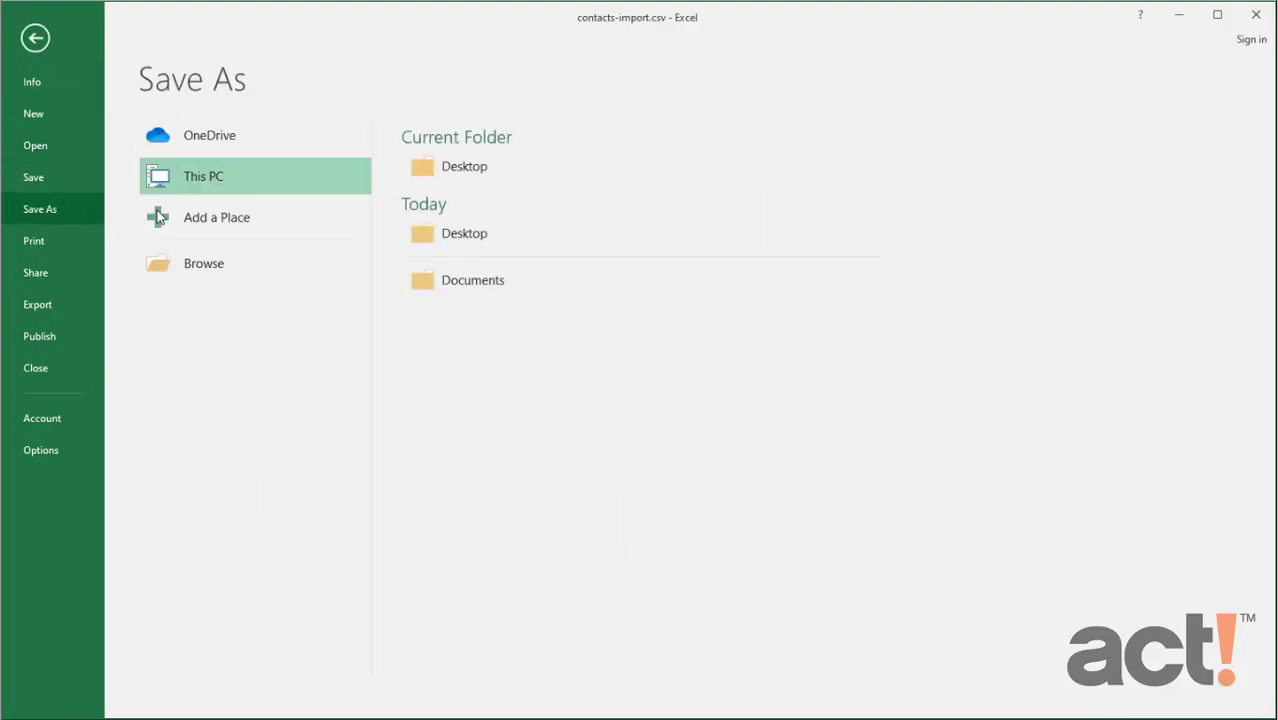
pyautogui.click(450, 165)
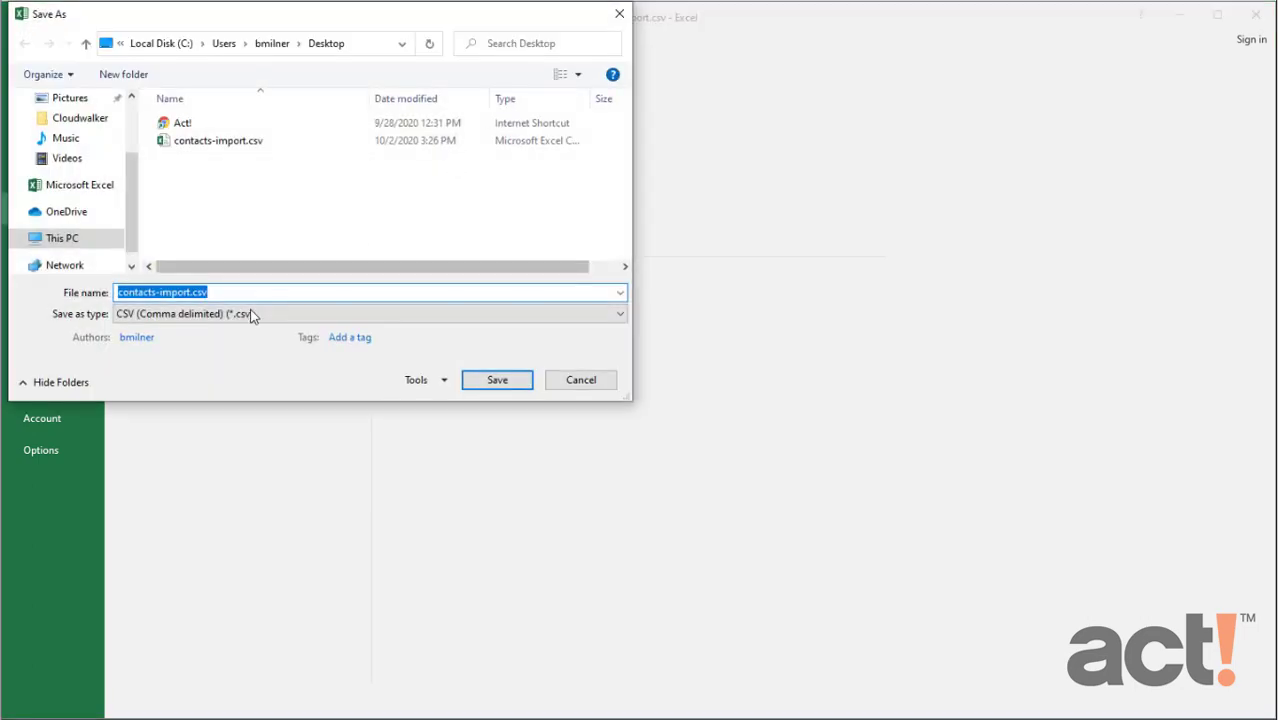
pyautogui.click(497, 380)
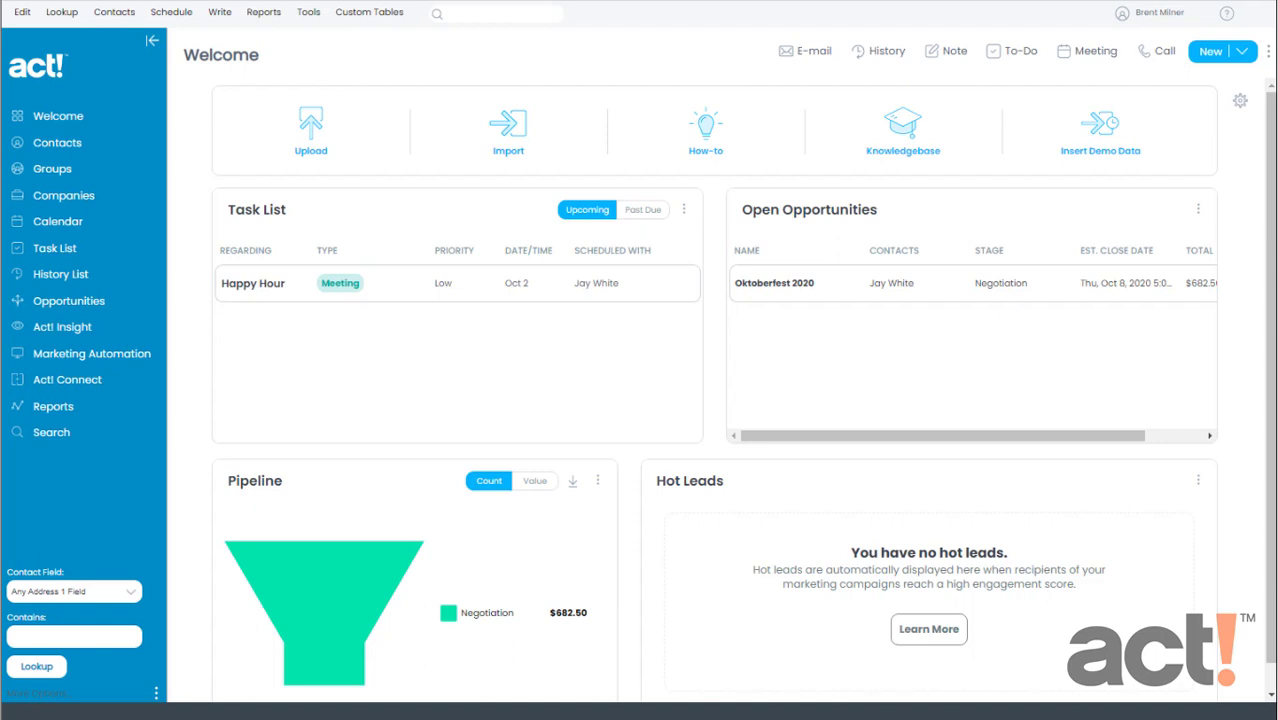
# - Switch to Act!, start the import wizard and specify contacts-import.csv from the Desktop as the source file
pyautogui.click(308, 20)
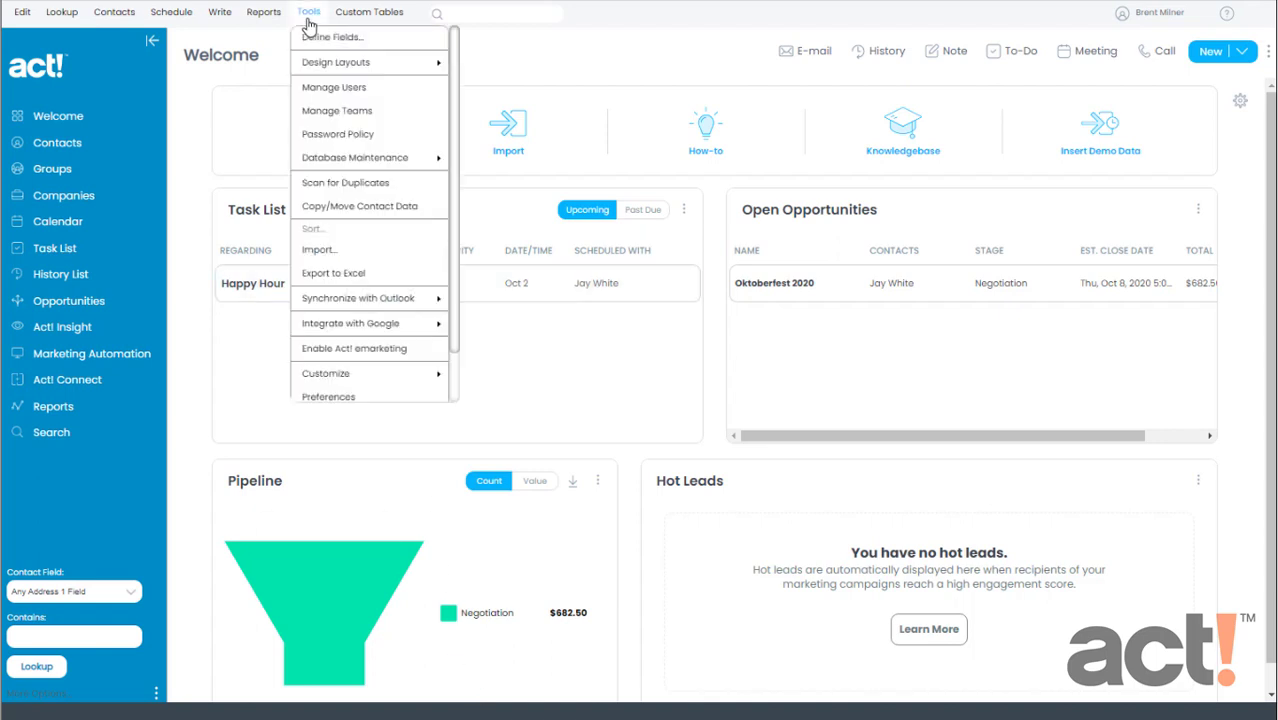
pyautogui.click(345, 260)
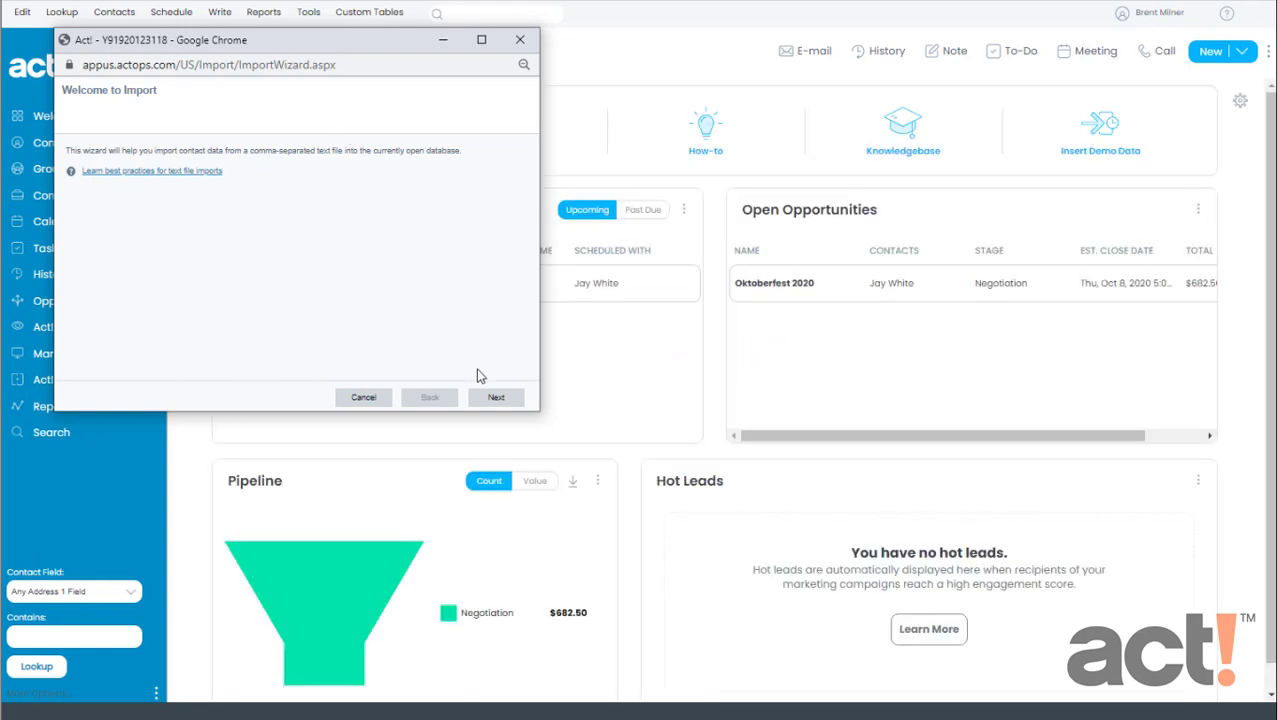
pyautogui.click(495, 397)
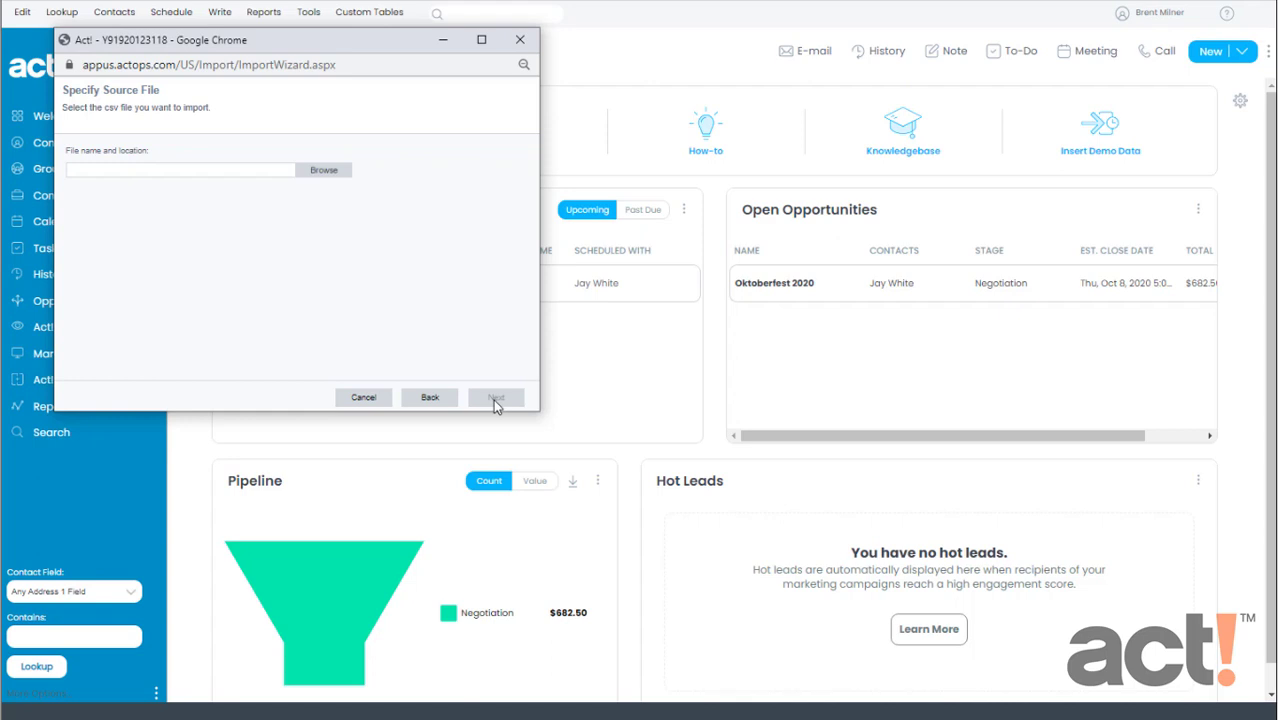
pyautogui.click(322, 170)
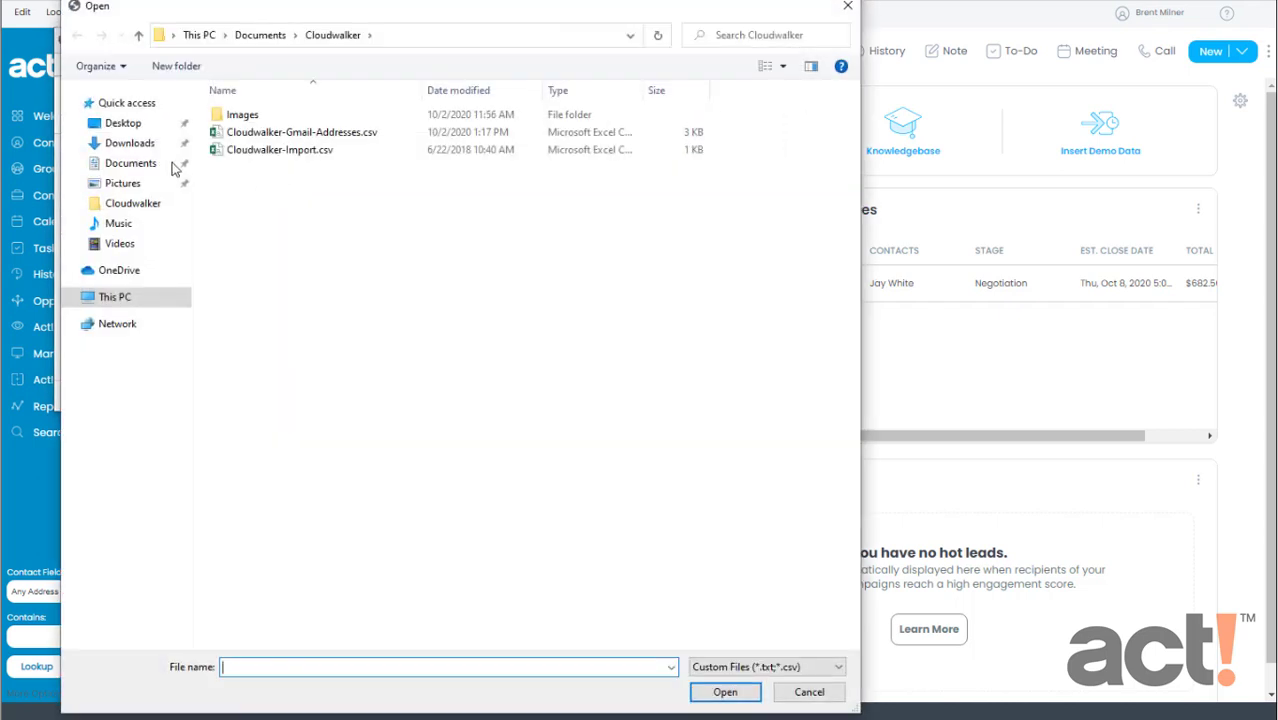
pyautogui.click(125, 124)
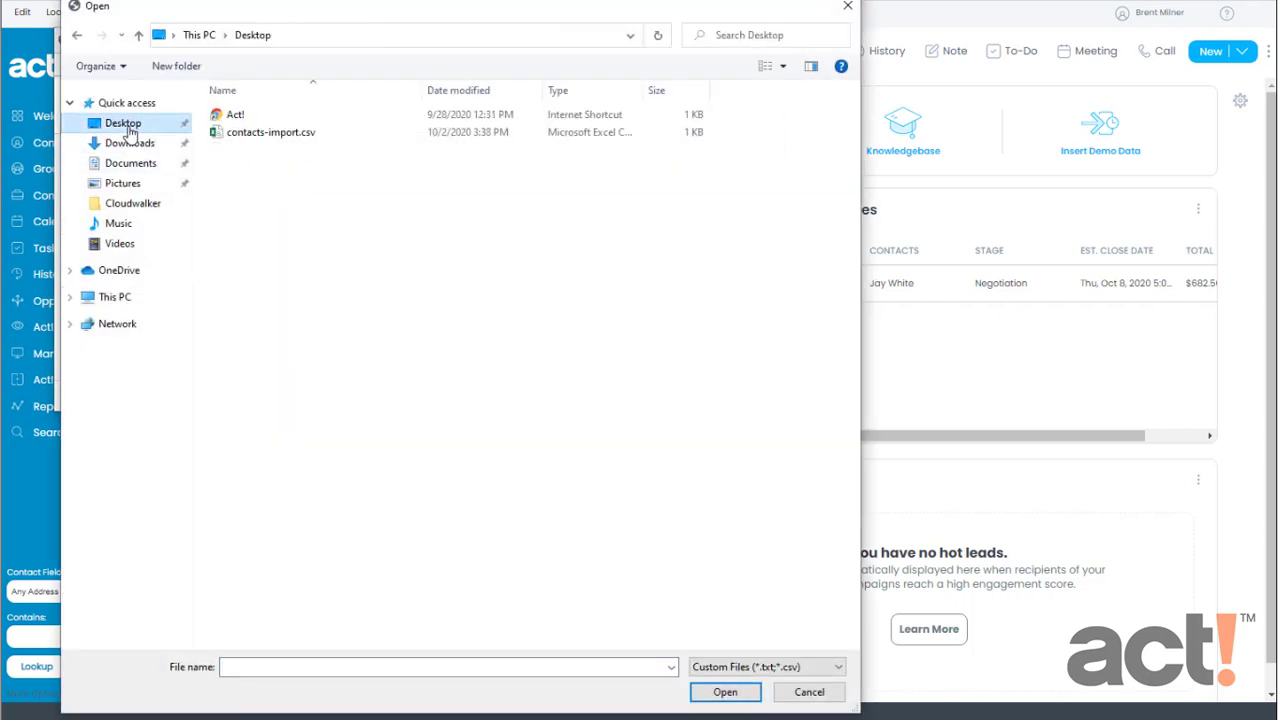
pyautogui.click(261, 140)
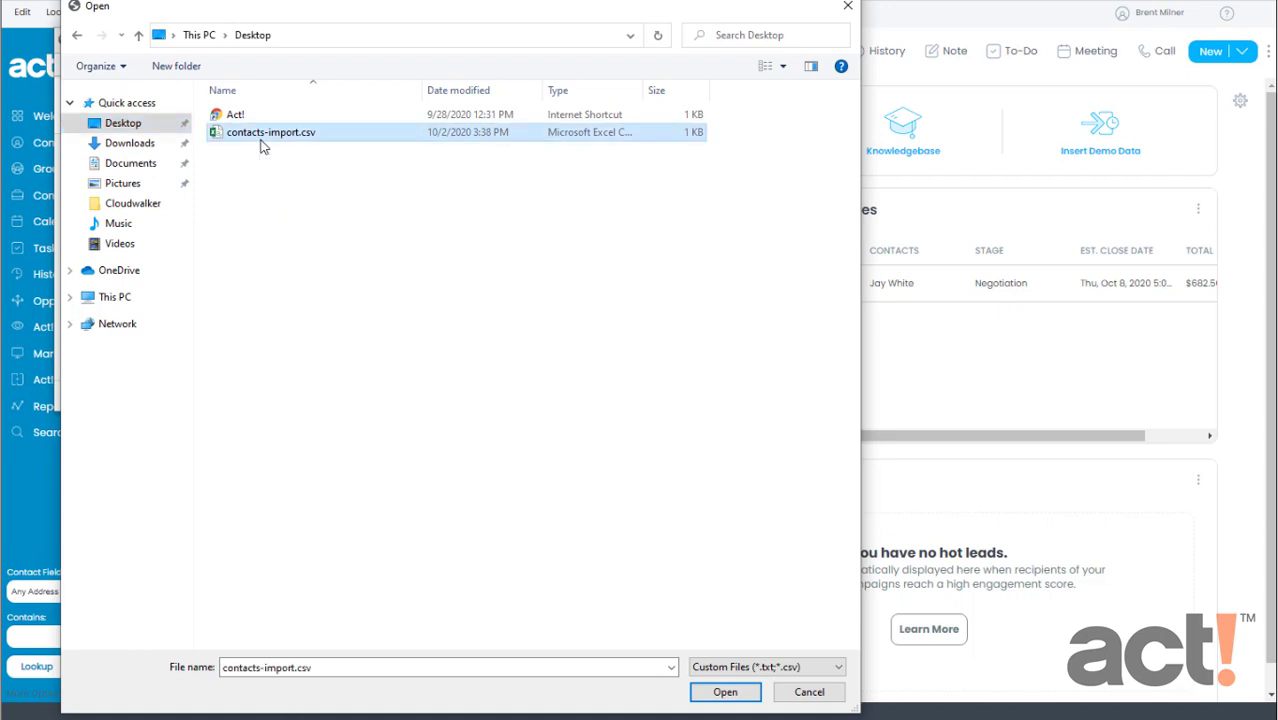
pyautogui.click(726, 692)
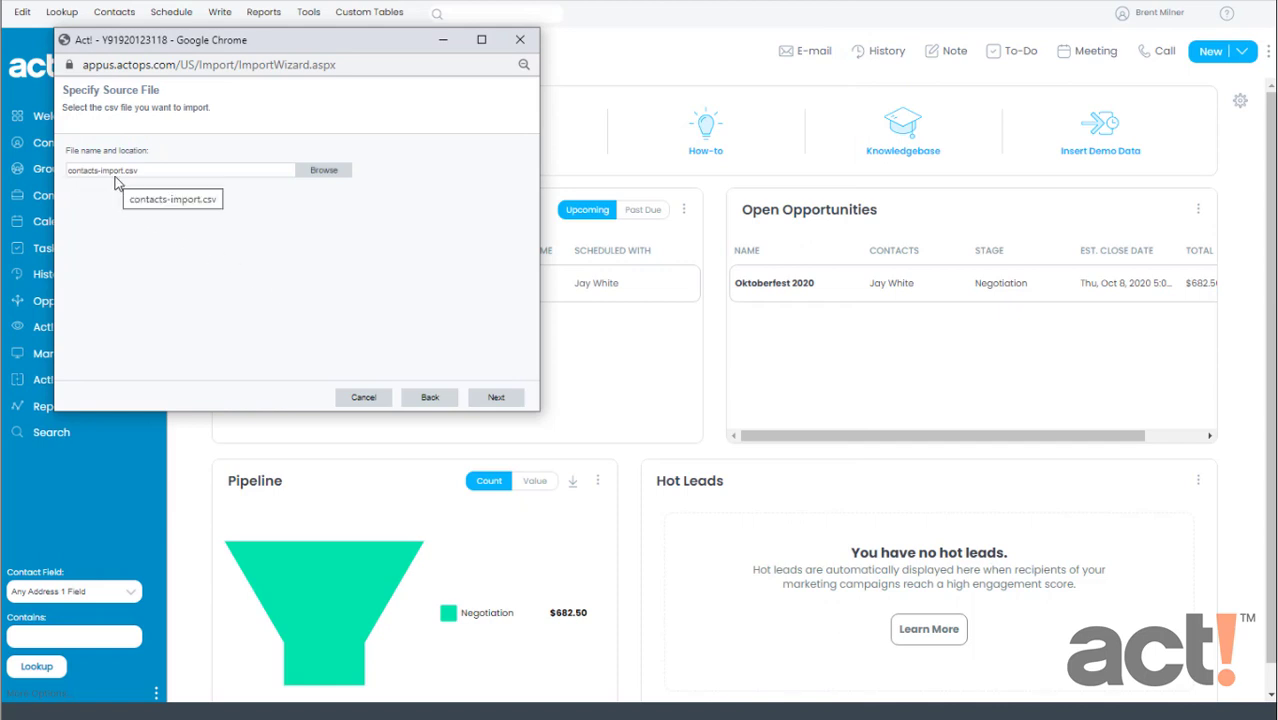
pyautogui.click(496, 398)
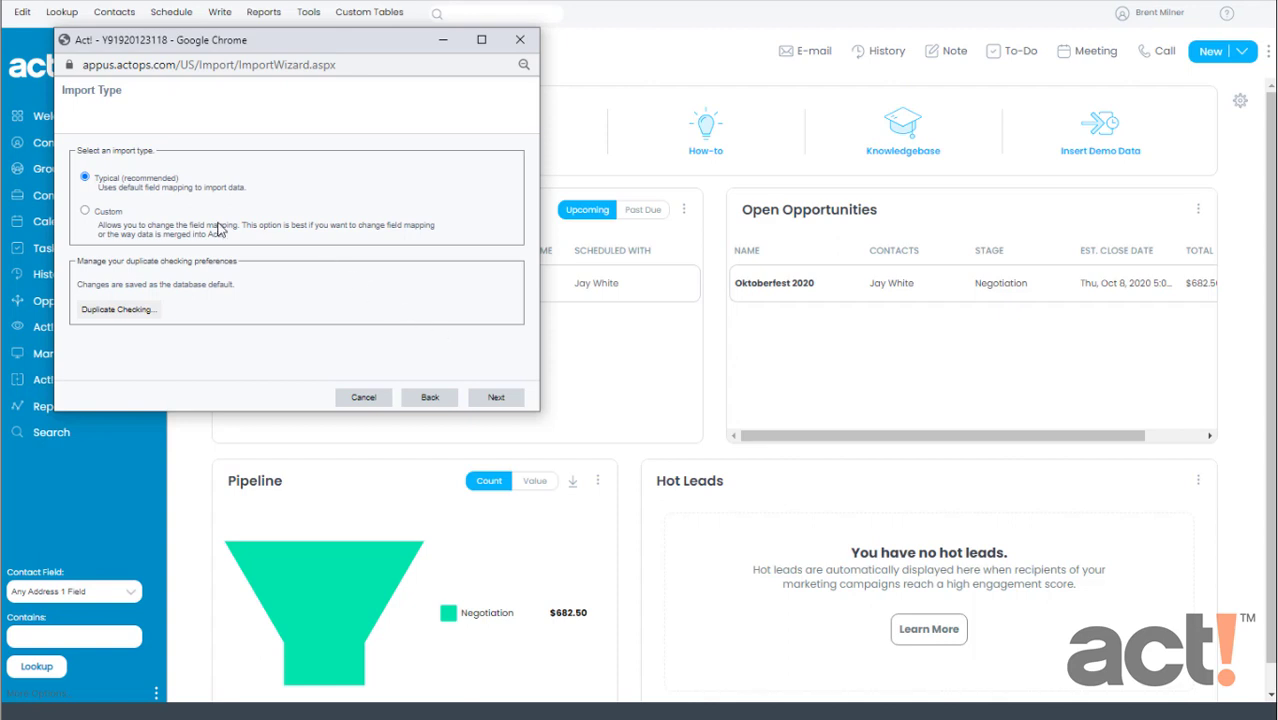
# - Choose the Custom import type and answer No to importing the file's first record
pyautogui.click(85, 212)
pyautogui.click(497, 398)
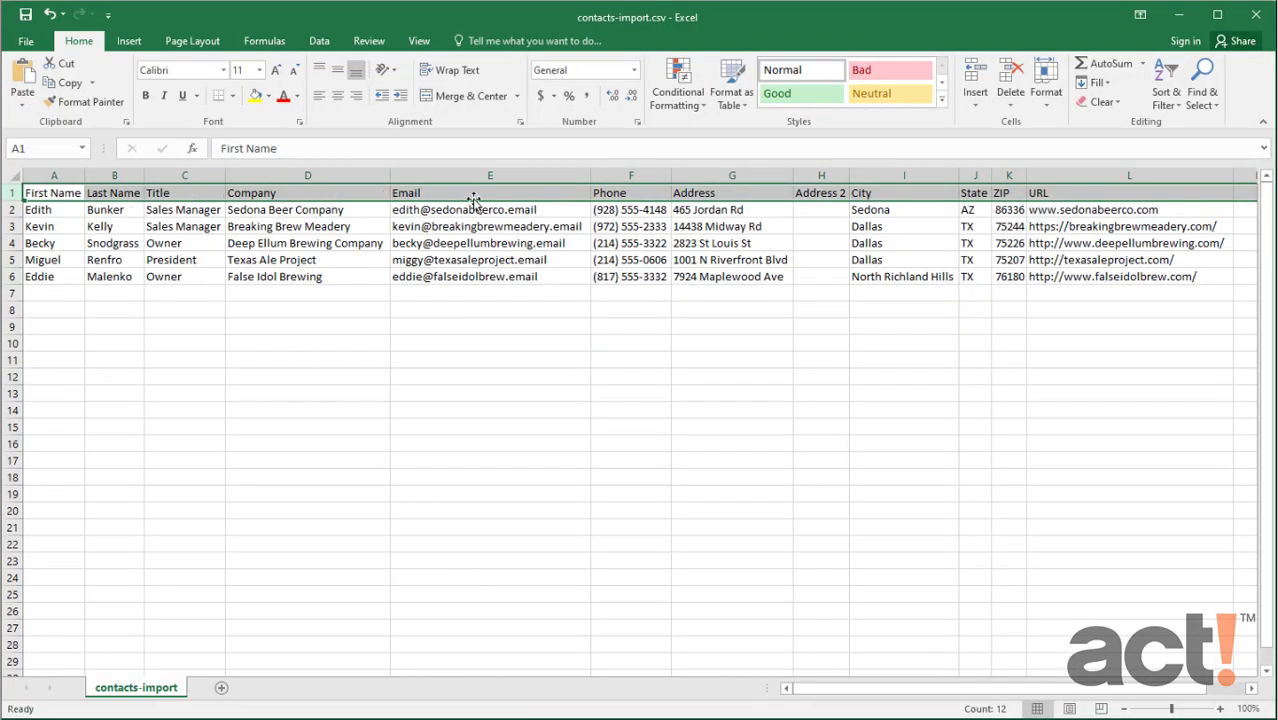
pyautogui.click(473, 718)
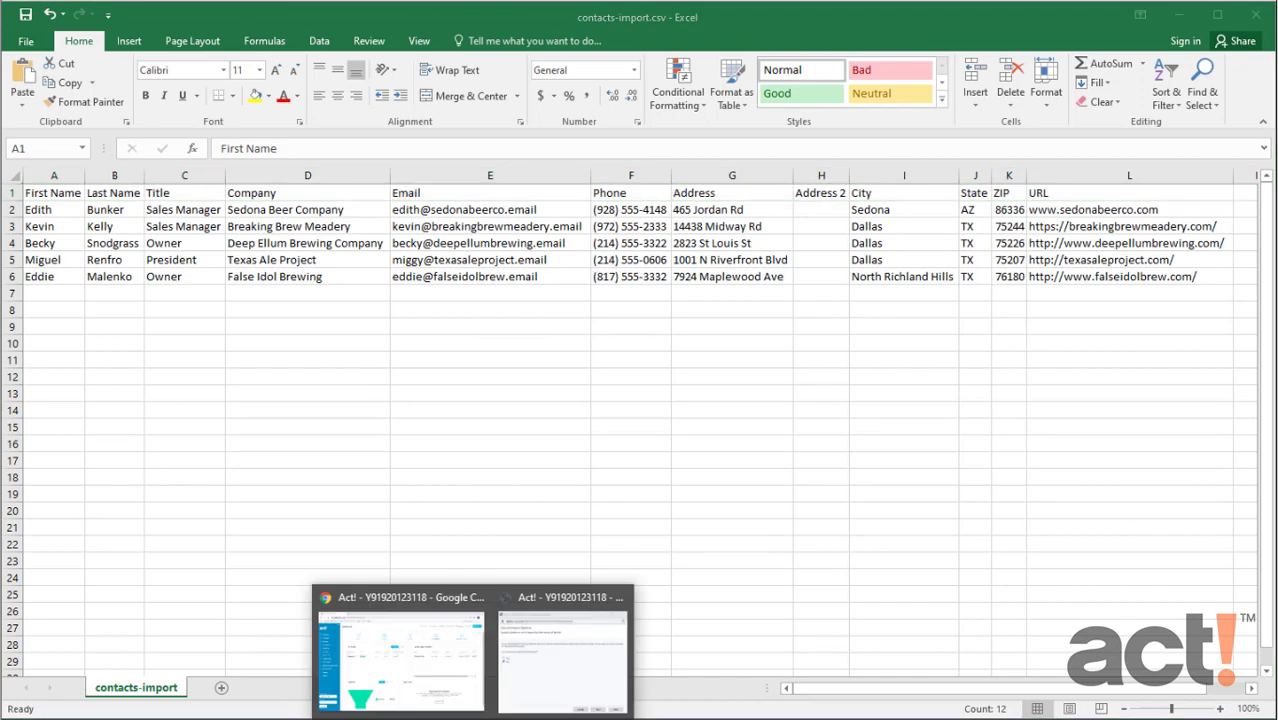
pyautogui.click(535, 690)
pyautogui.click(84, 221)
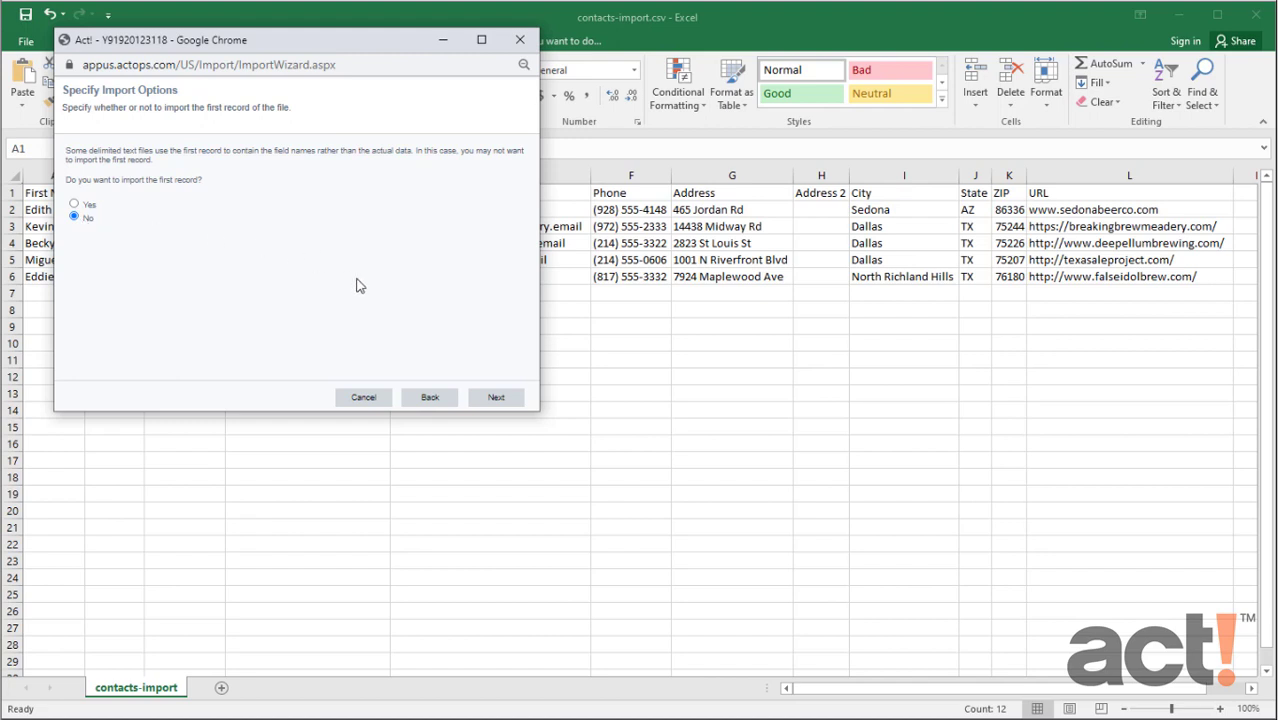
pyautogui.click(493, 399)
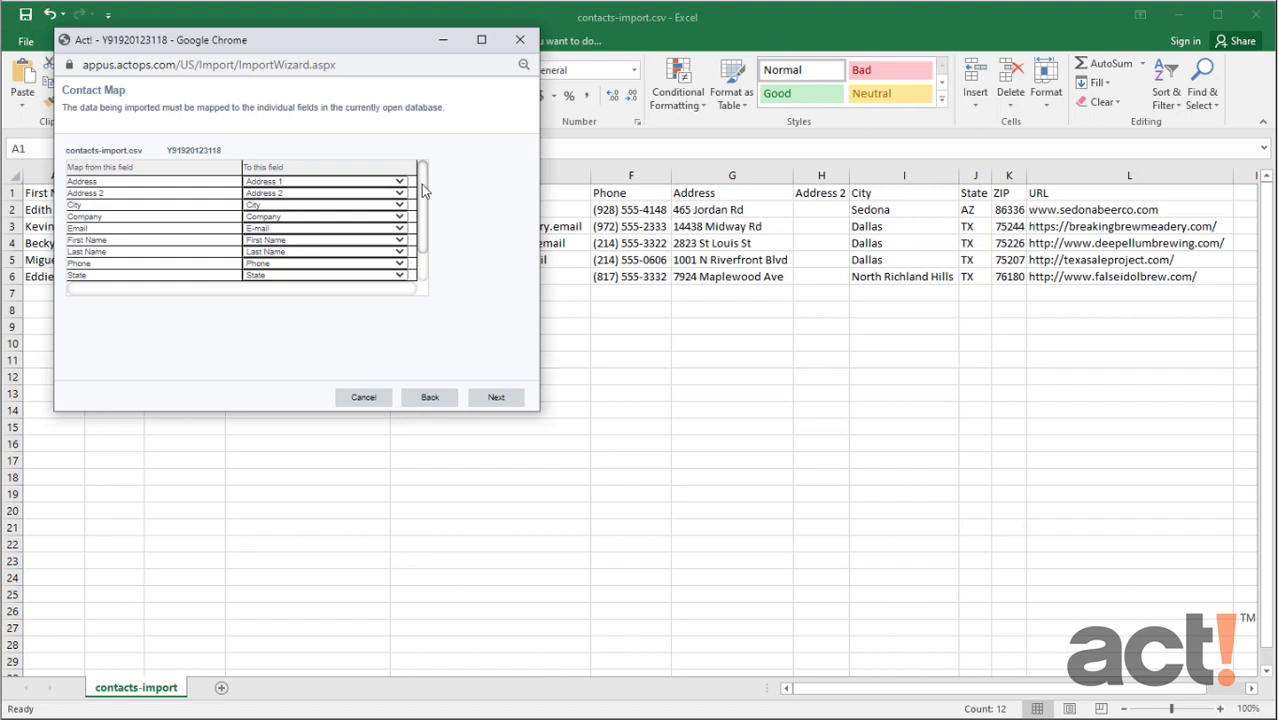
# - Review and accept the contact field mapping, with matching records set to Merge and non-matching records set to Add
pyautogui.moveTo(421, 184); pyautogui.dragTo(429, 224)
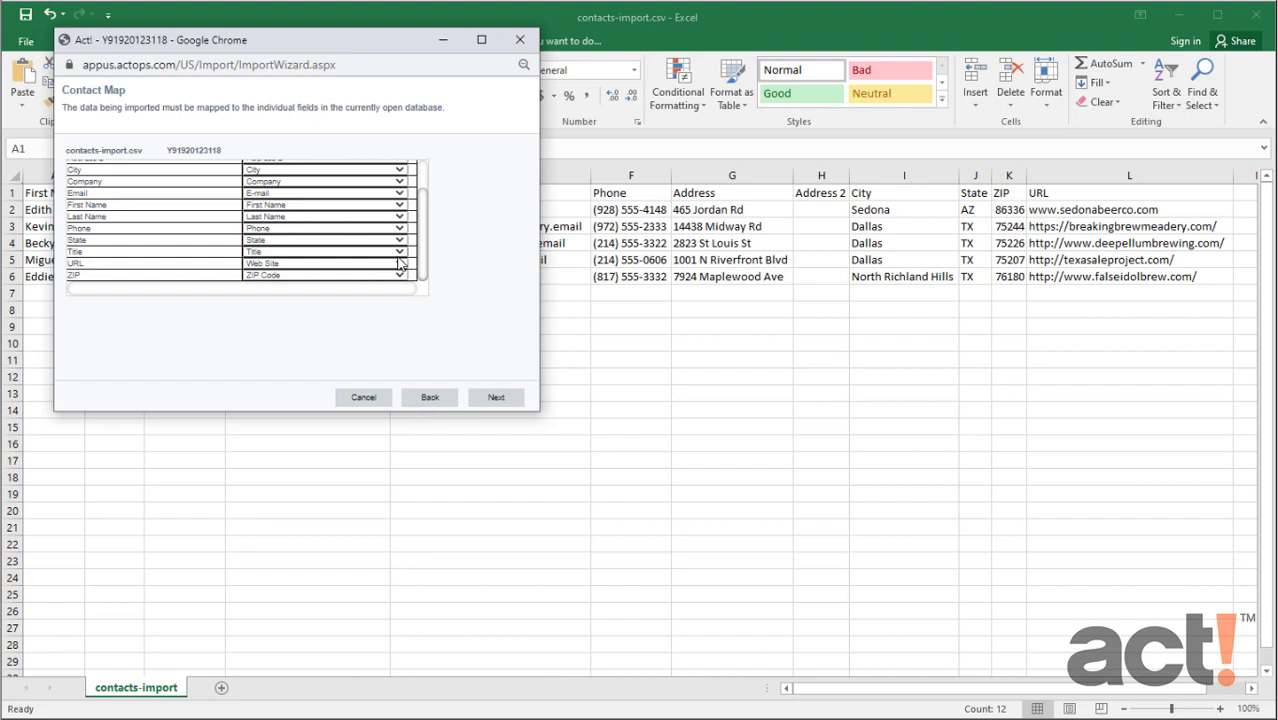
pyautogui.click(496, 398)
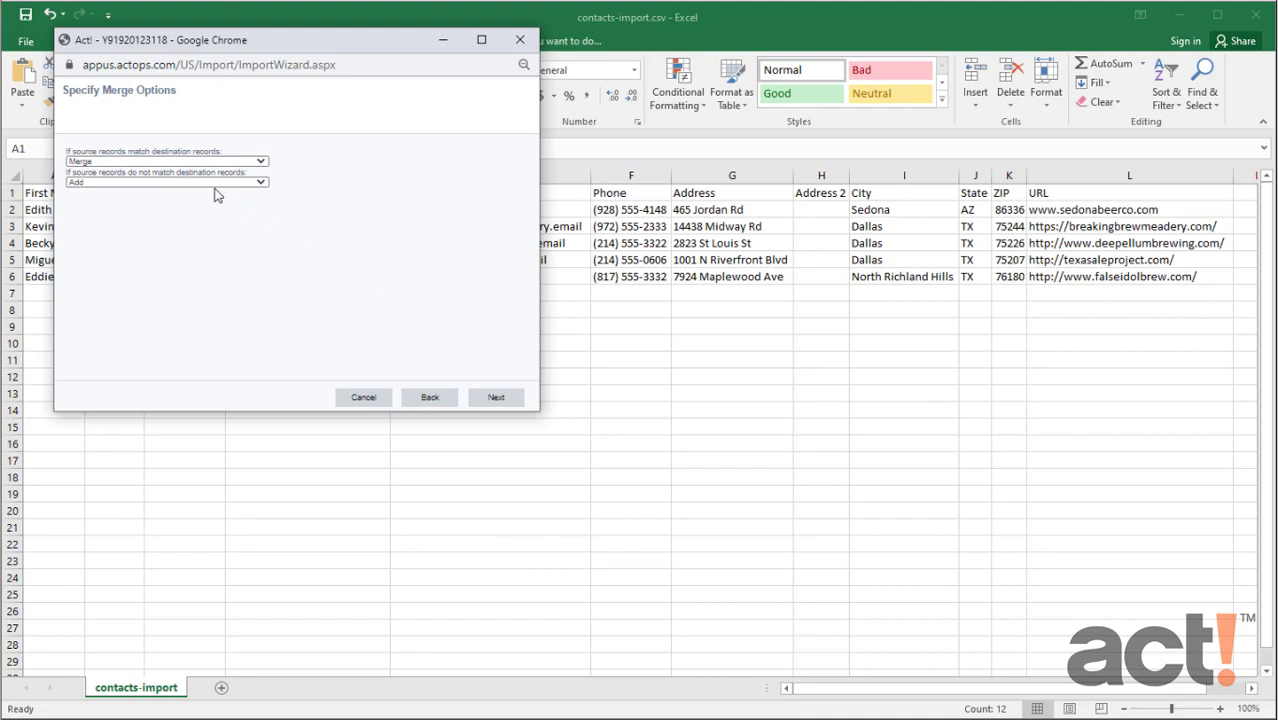
pyautogui.click(138, 162)
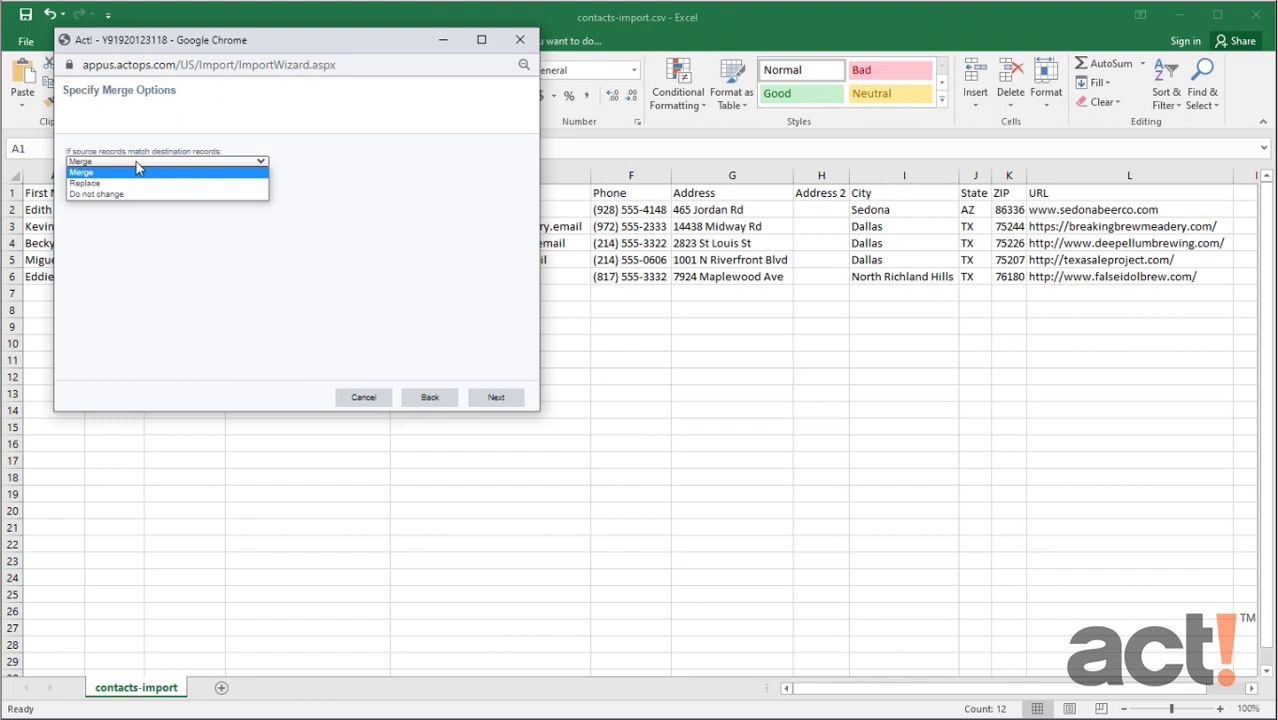
pyautogui.click(136, 162)
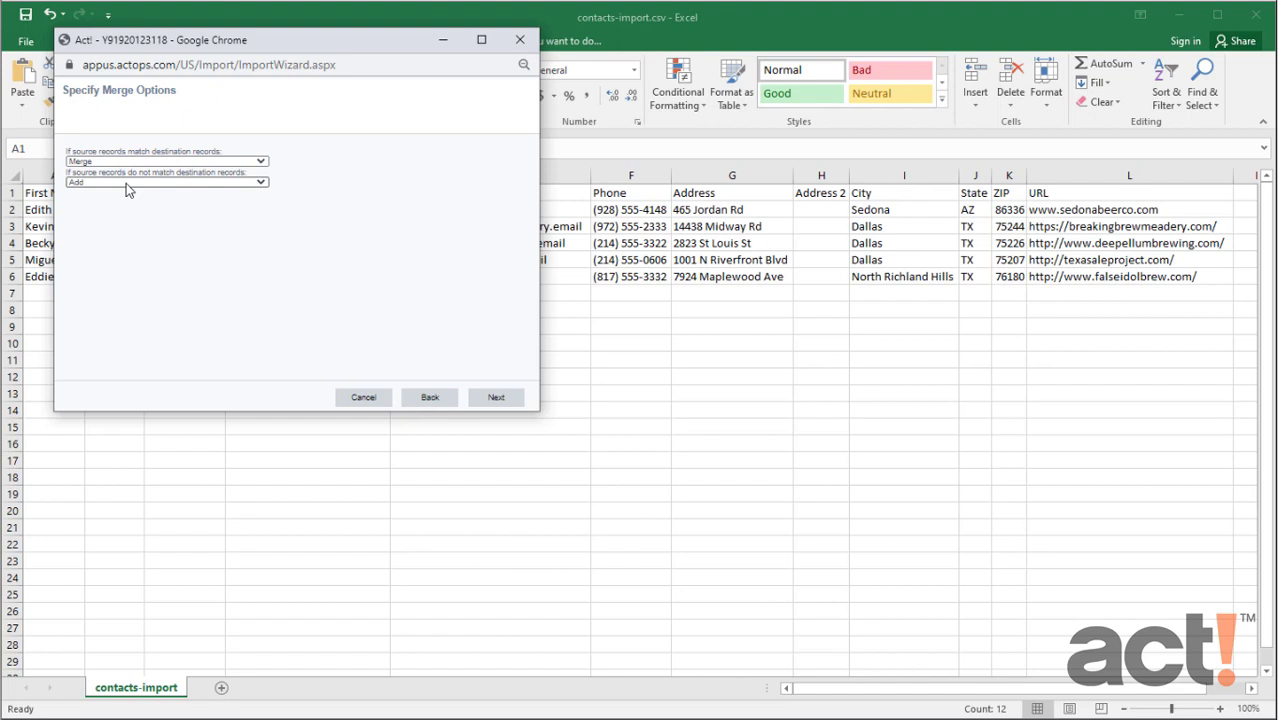
pyautogui.click(126, 183)
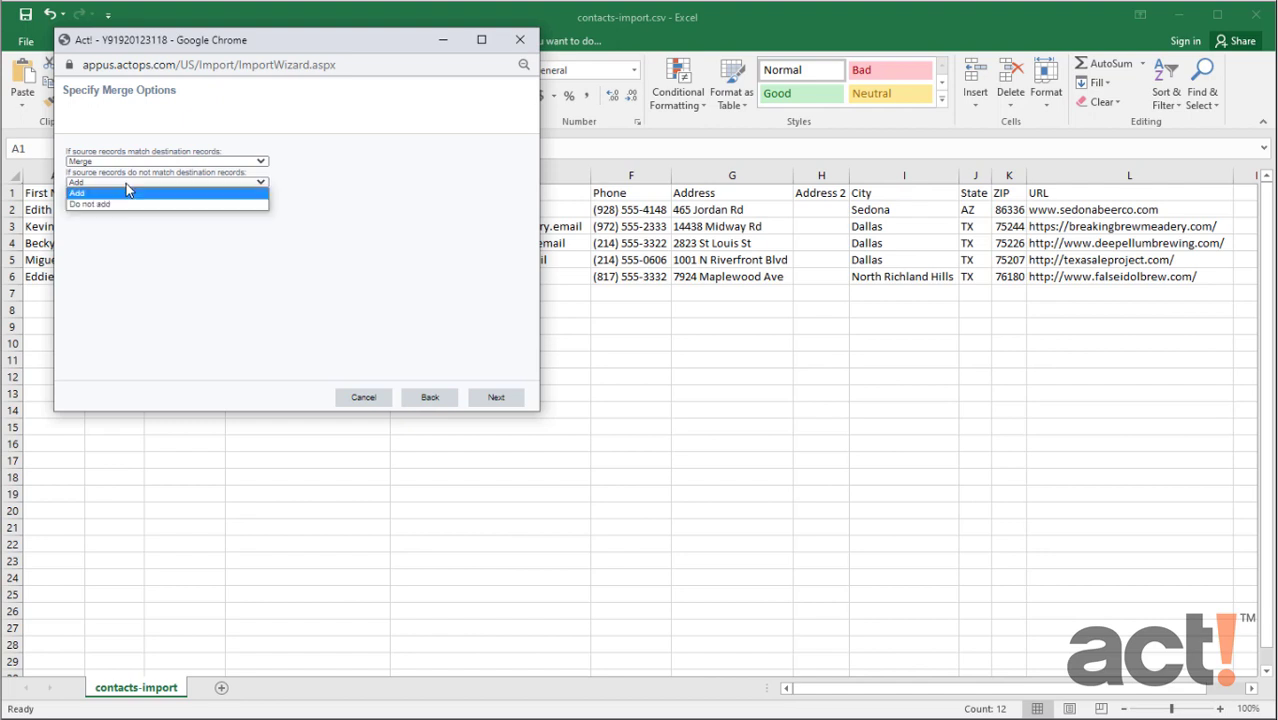
pyautogui.click(114, 195)
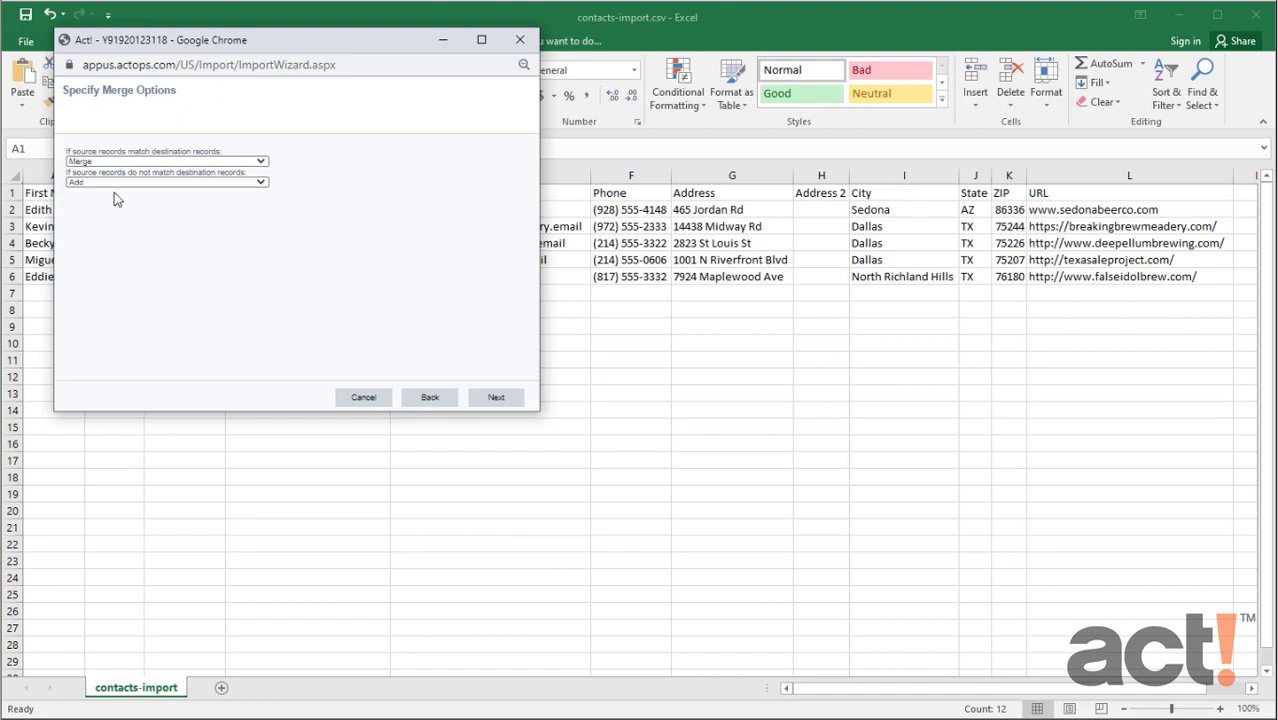
pyautogui.click(497, 398)
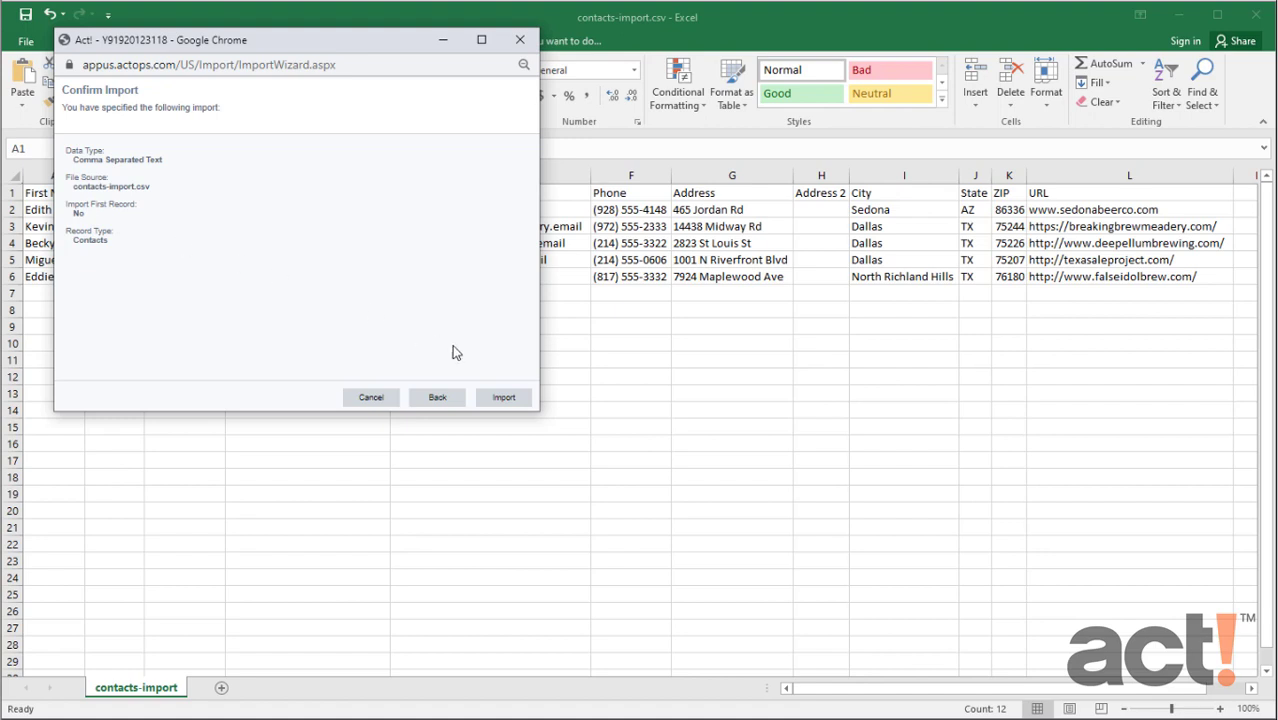
# - Run the contact import and finish the wizard
pyautogui.click(504, 398)
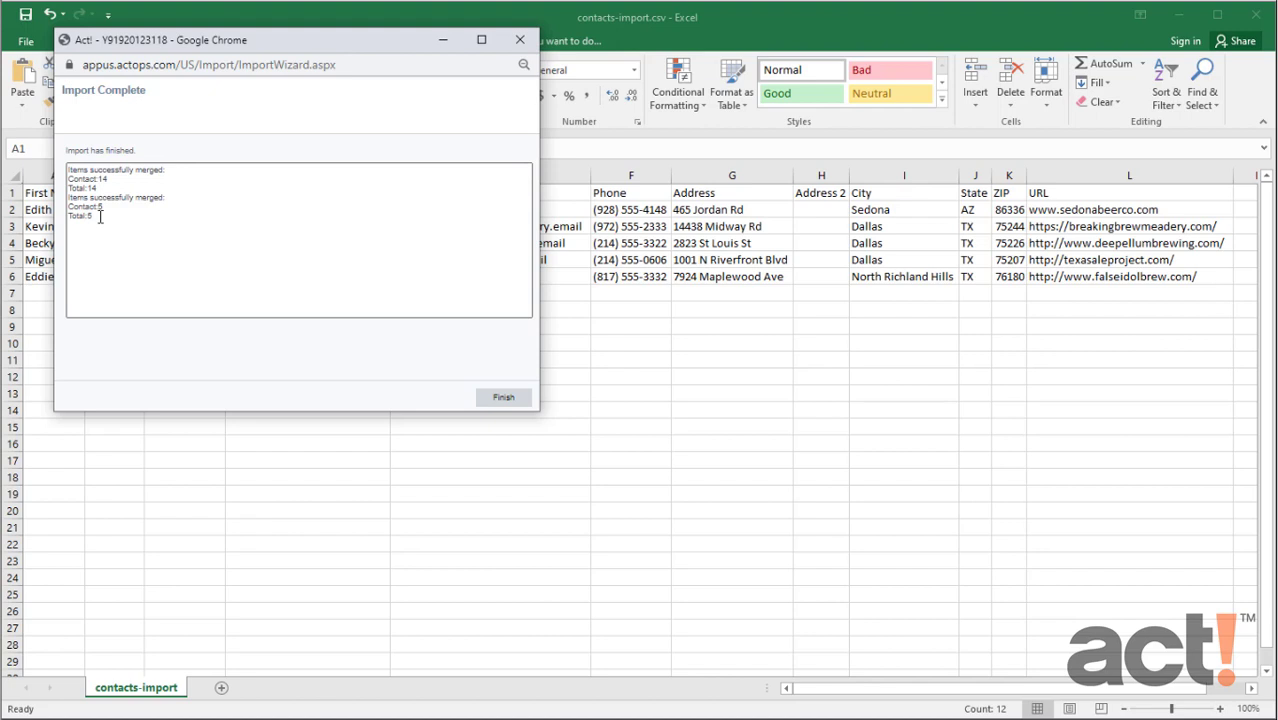
pyautogui.click(502, 399)
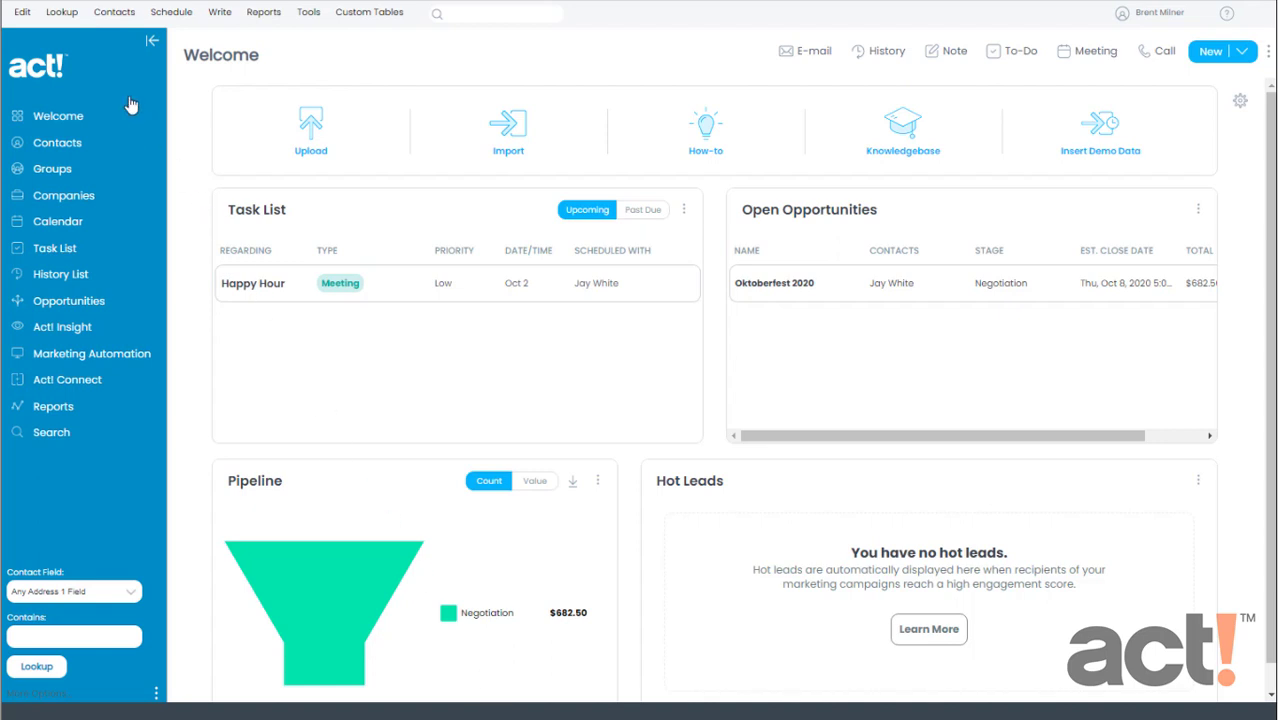
# - Look up contacts whose Create Date is equal to 10/2/2020 and look through the resulting contact list
pyautogui.click(62, 12)
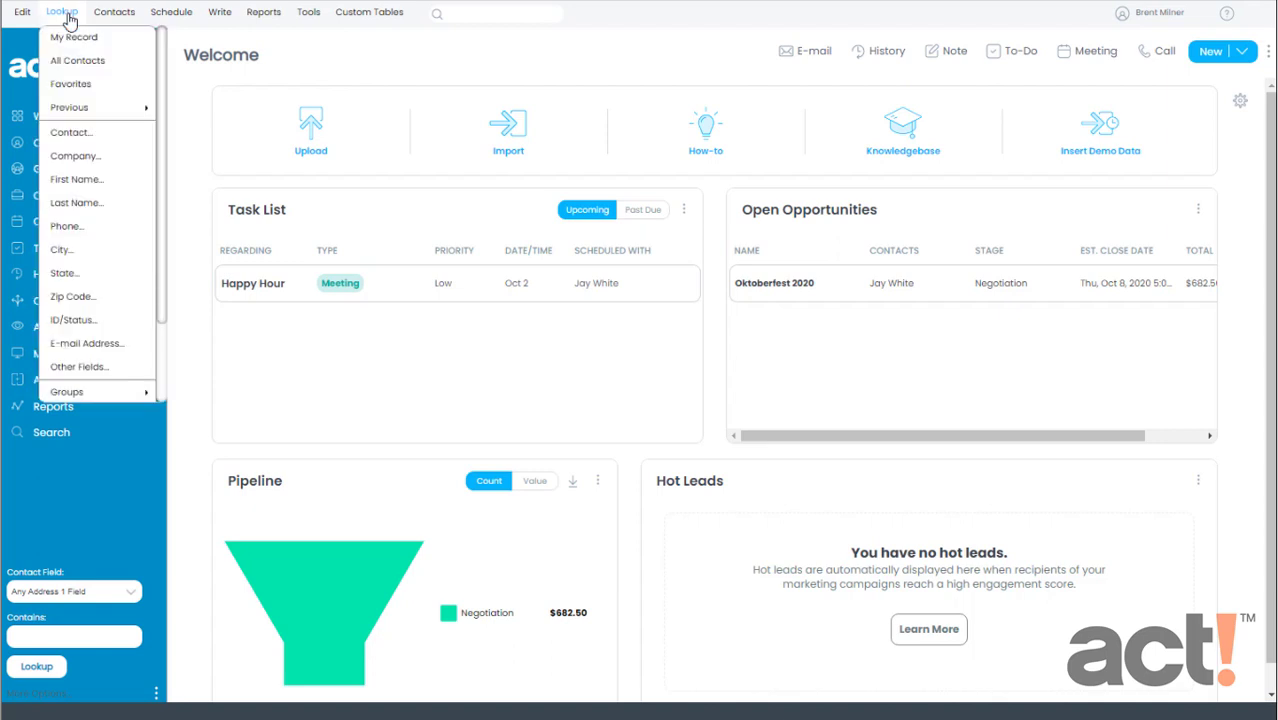
pyautogui.click(70, 133)
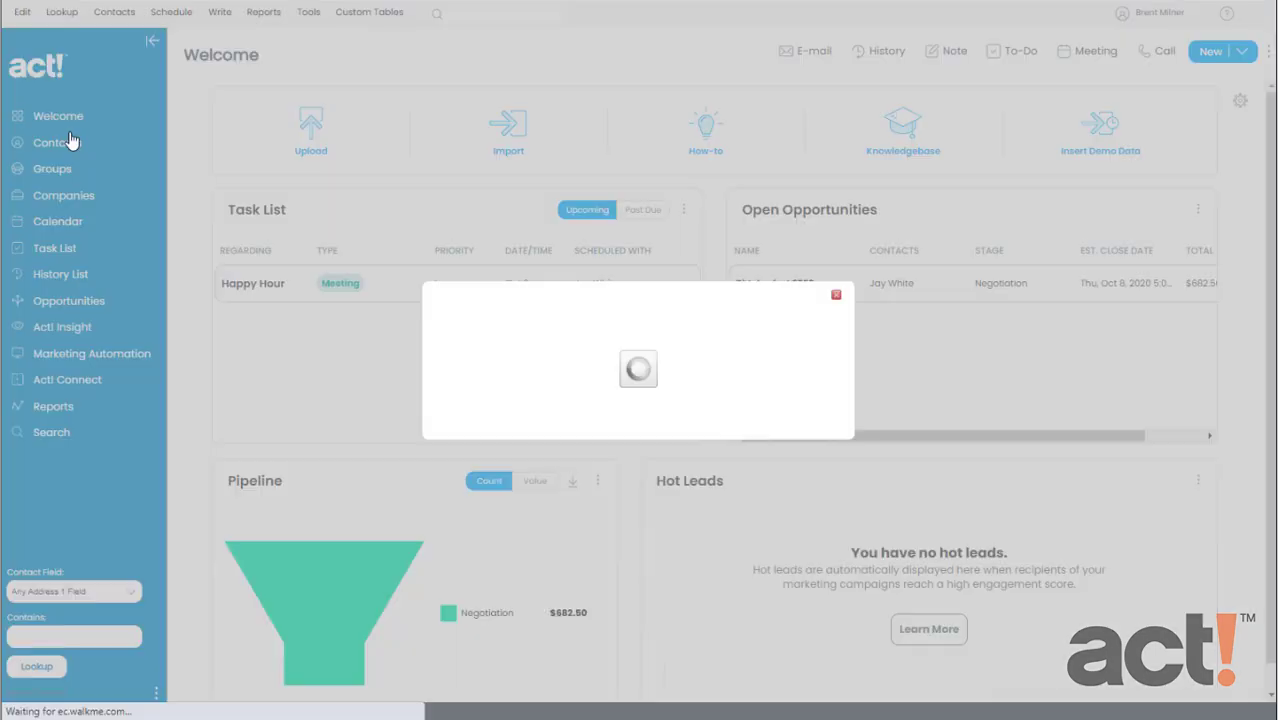
pyautogui.click(548, 336)
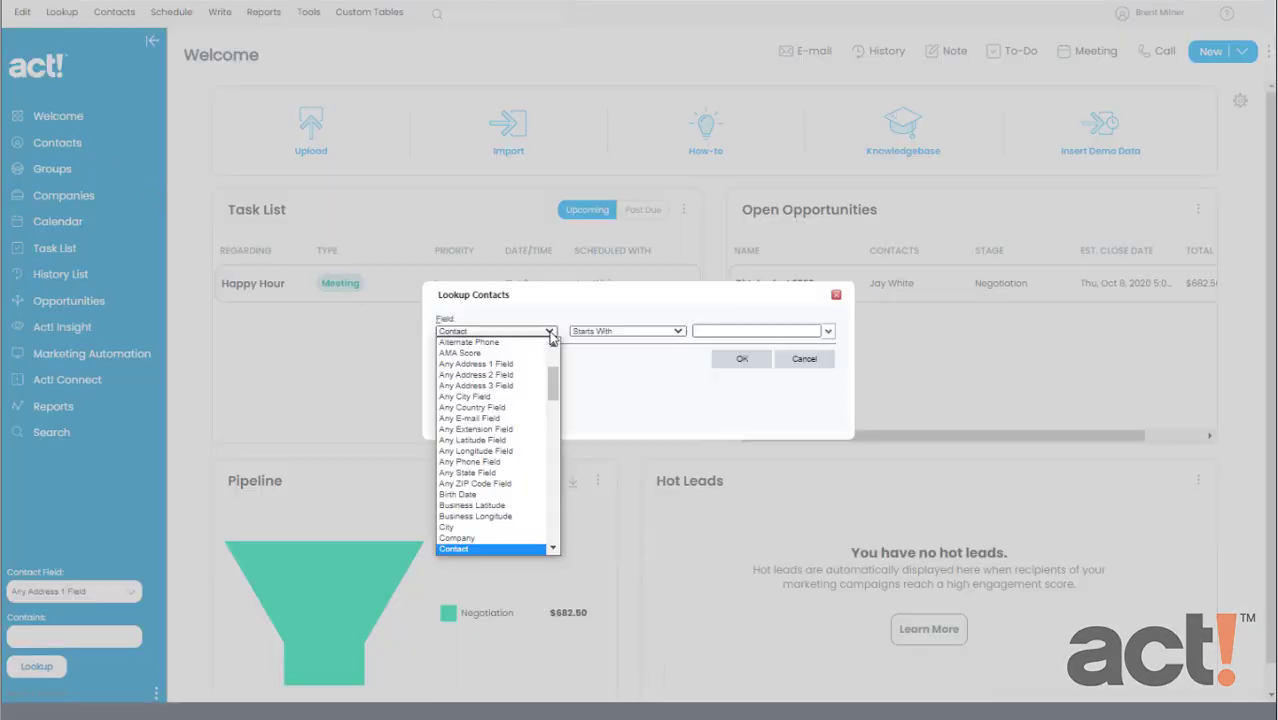
pyautogui.moveTo(551, 385); pyautogui.dragTo(551, 400)
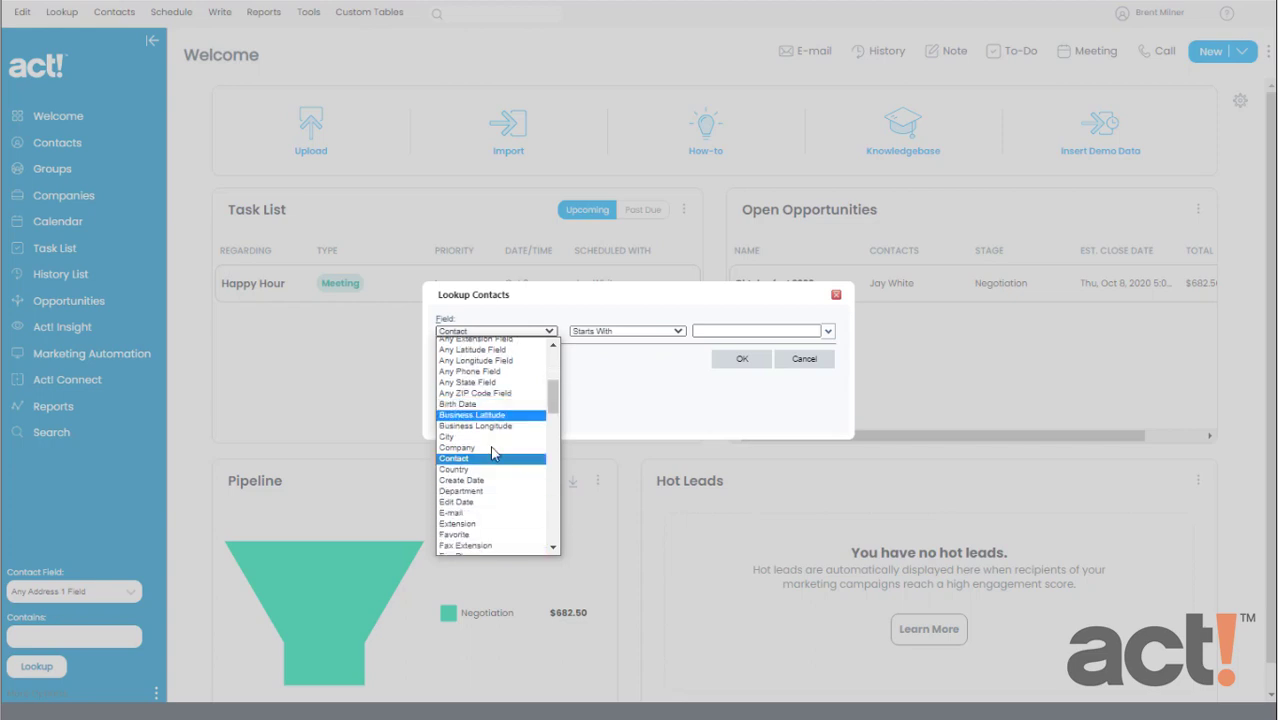
pyautogui.click(482, 480)
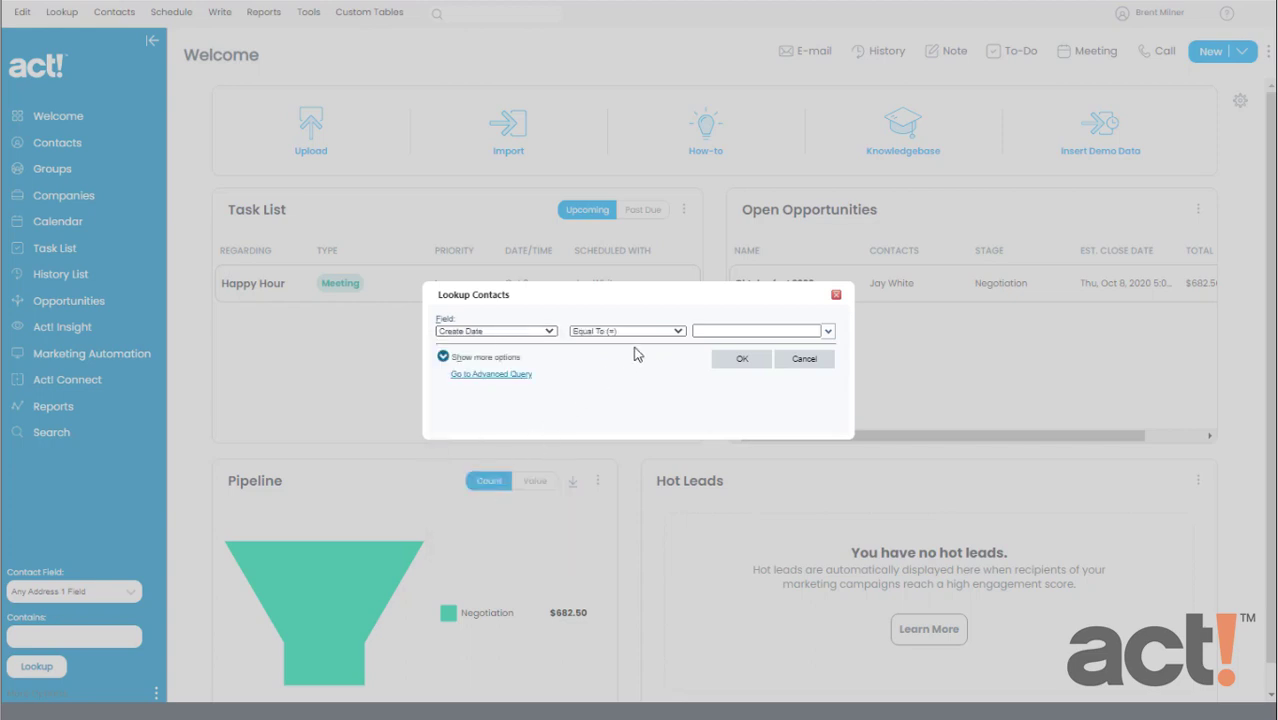
pyautogui.click(713, 332)
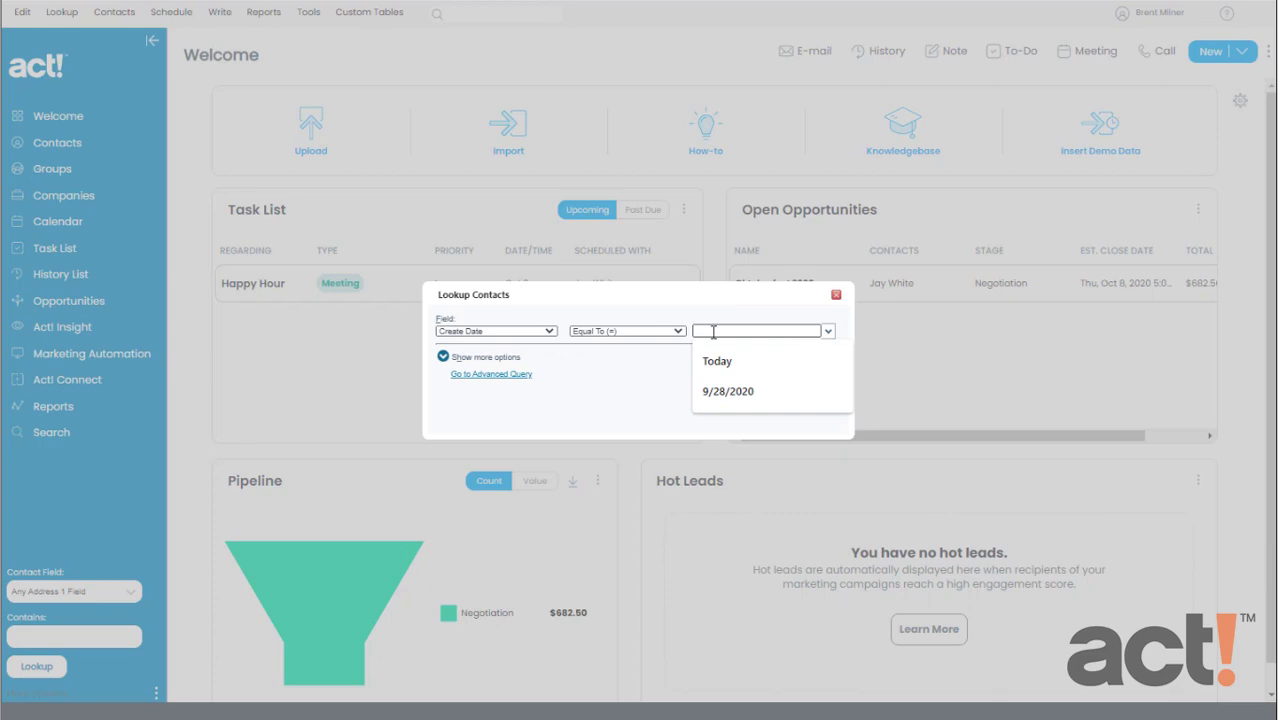
pyautogui.write('10/2/2020')
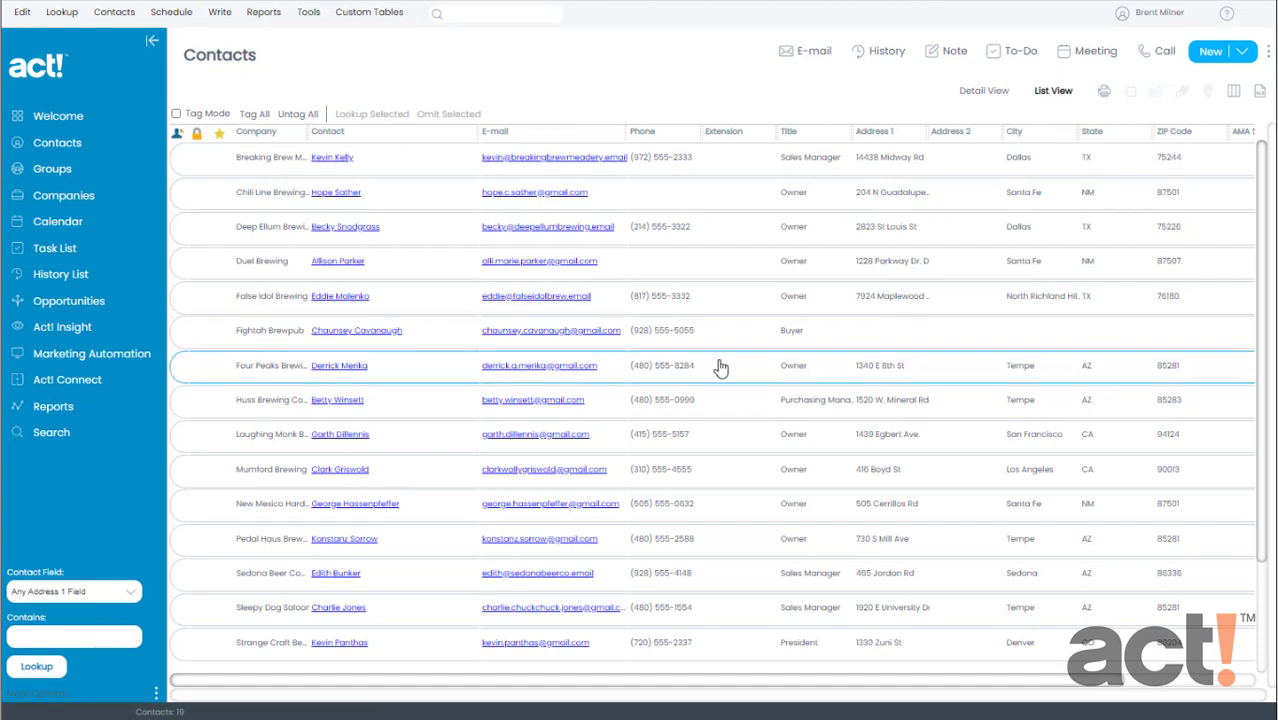
pyautogui.scroll(-2, 727, 357)
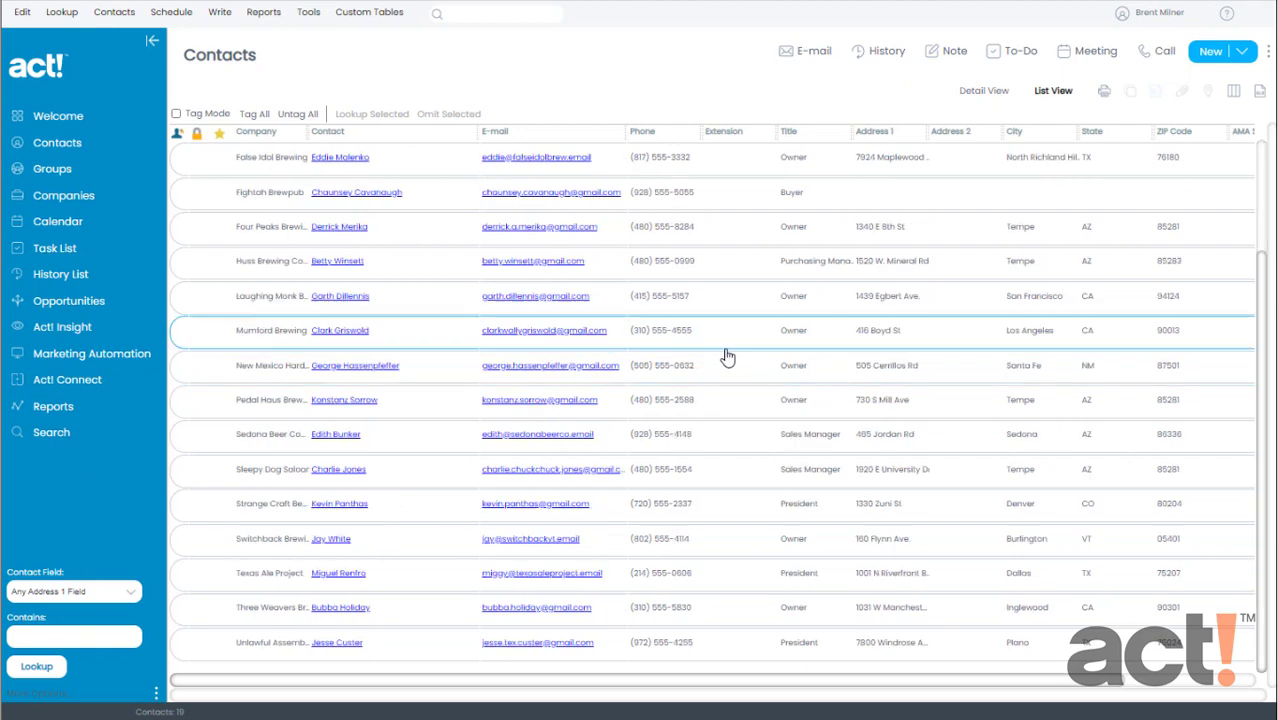